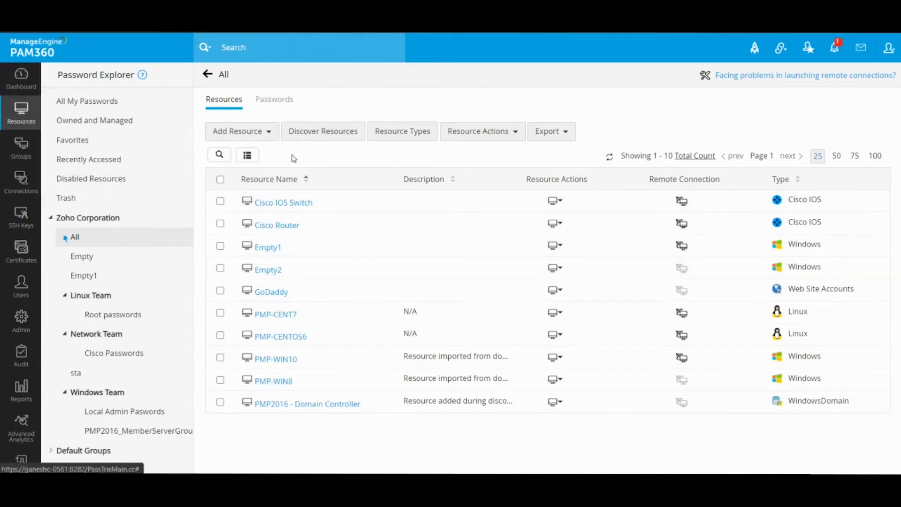
# Open the Discover Resources form and inspect the primary domain controller name
pyautogui.click(321, 137)
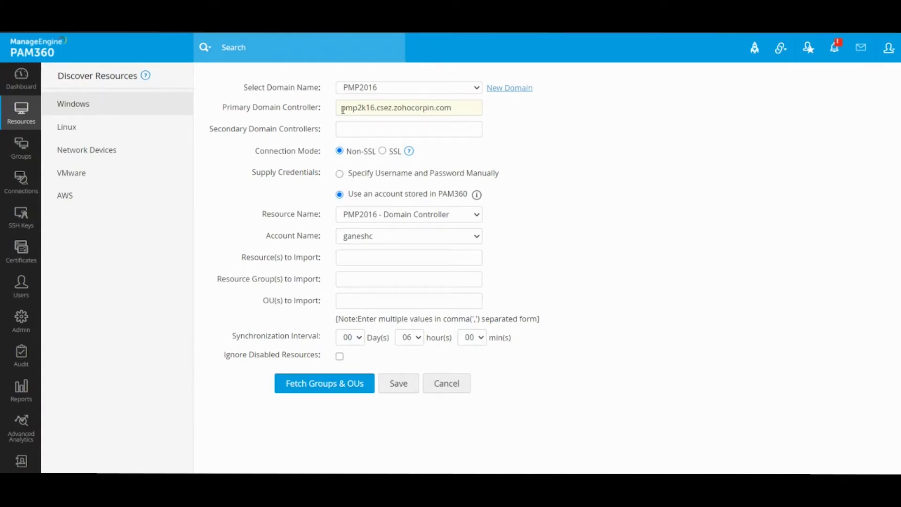
pyautogui.moveTo(343, 110); pyautogui.dragTo(494, 116)
pyautogui.click(465, 108)
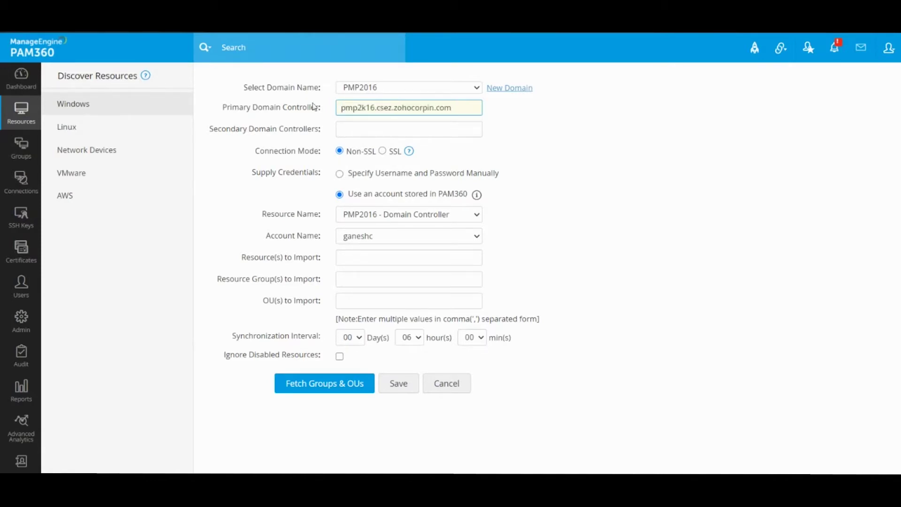
# Try entering PMP2016 as a new domain, then cancel back to the existing domain
pyautogui.click(505, 90)
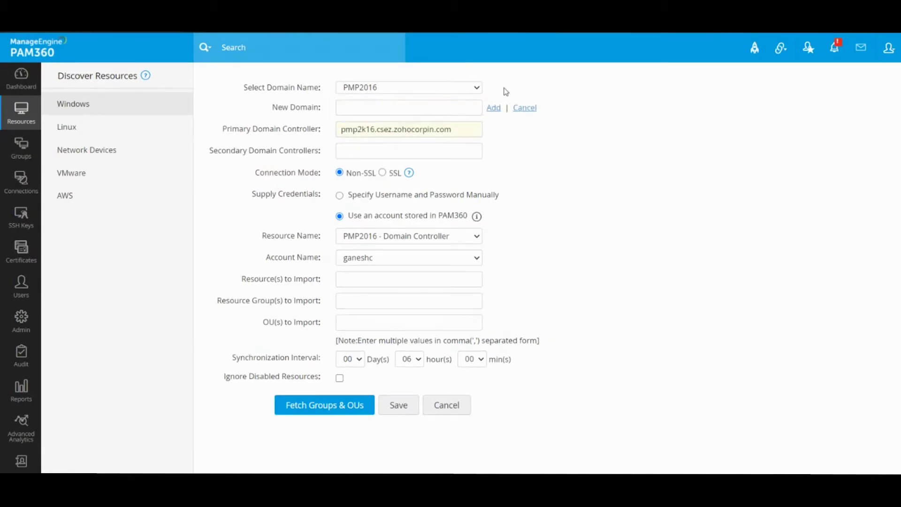
pyautogui.click(414, 109)
pyautogui.write('PMP')
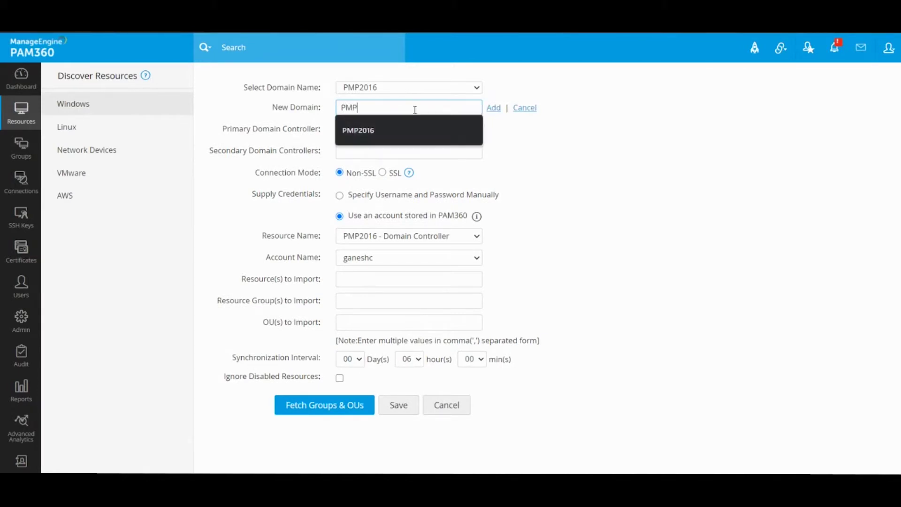
pyautogui.write('201')
pyautogui.press('Down')
pyautogui.press('Return')
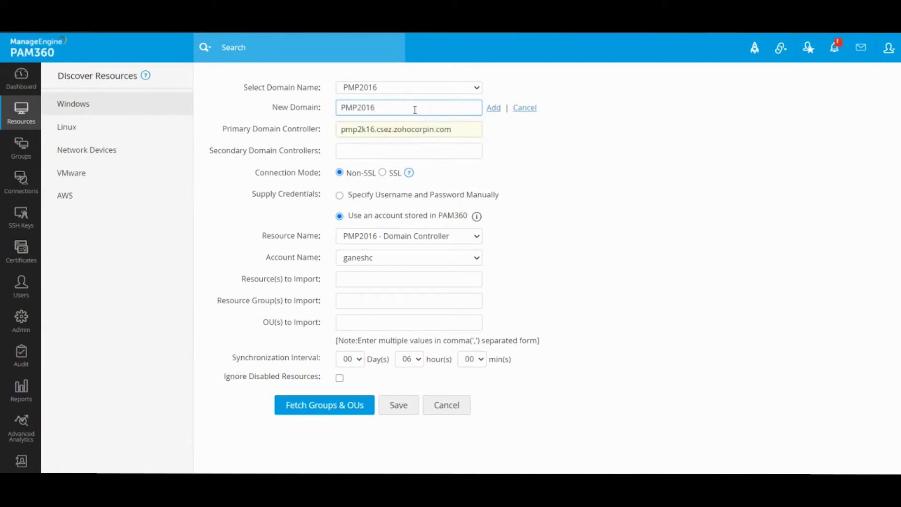
pyautogui.moveTo(396, 112); pyautogui.dragTo(327, 117)
pyautogui.click(391, 106)
pyautogui.click(521, 109)
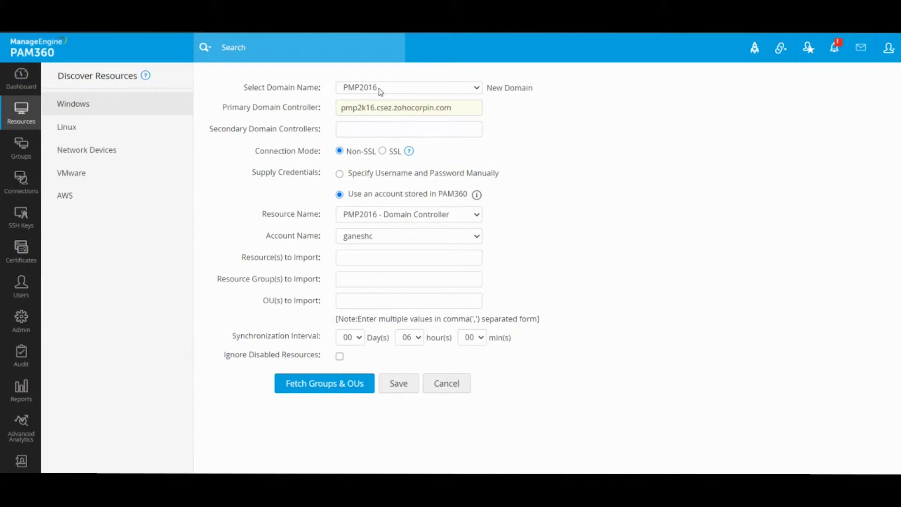
# Move to the Secondary Domain Controllers field and switch to manually specified credentials
pyautogui.moveTo(470, 108); pyautogui.dragTo(228, 117)
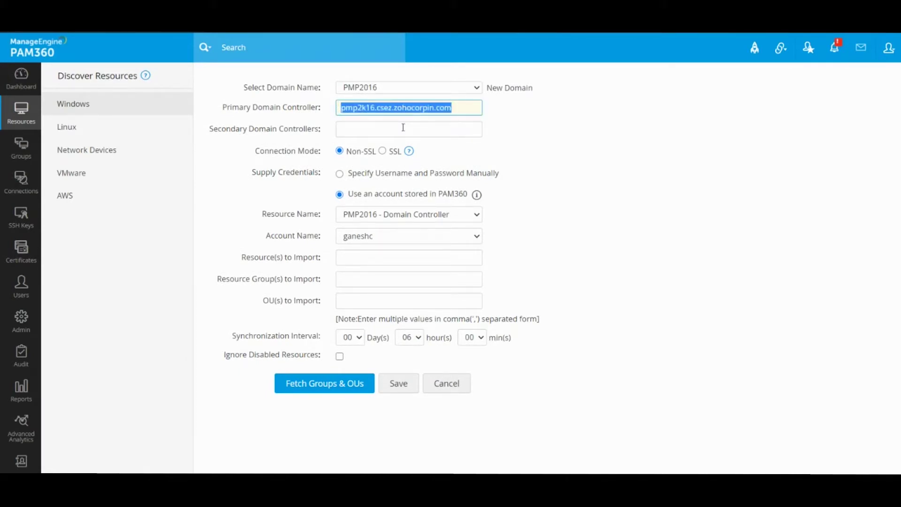
pyautogui.click(403, 127)
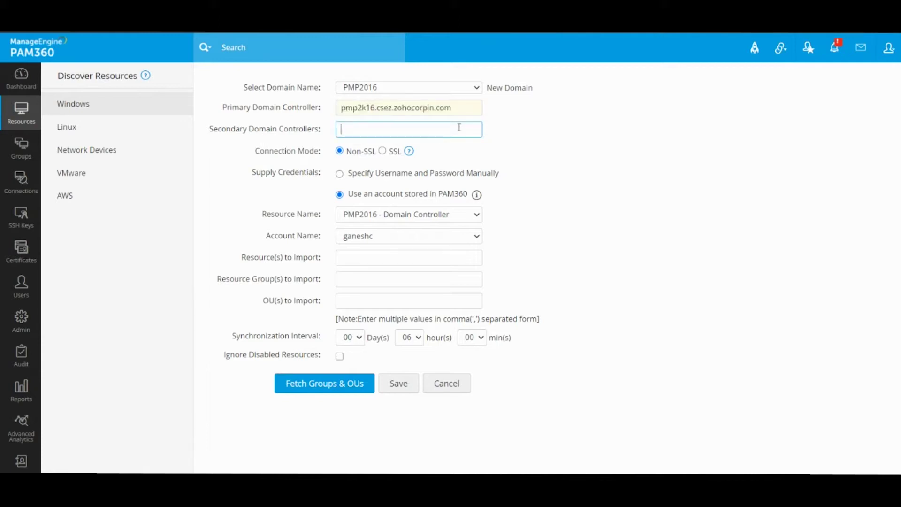
pyautogui.click(374, 177)
pyautogui.click(436, 215)
pyautogui.write('ganeshc')
pyautogui.press('Tab')
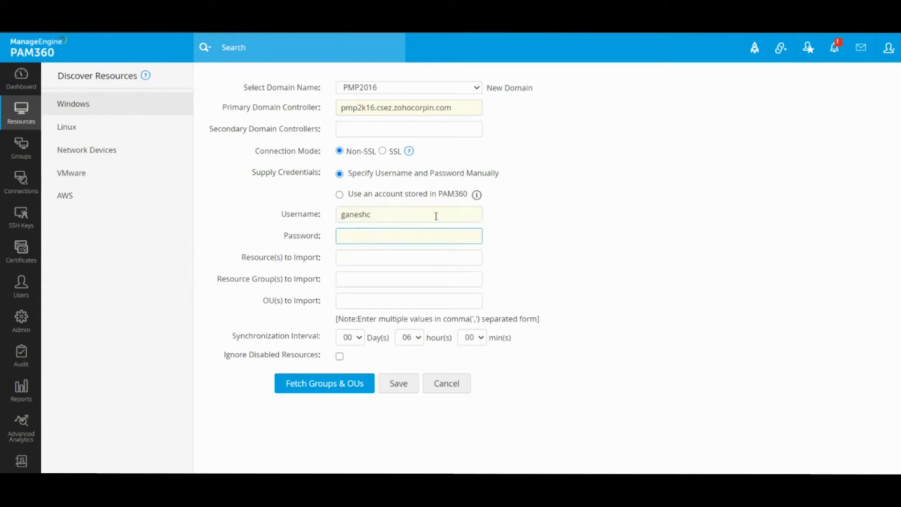
pyautogui.click(381, 197)
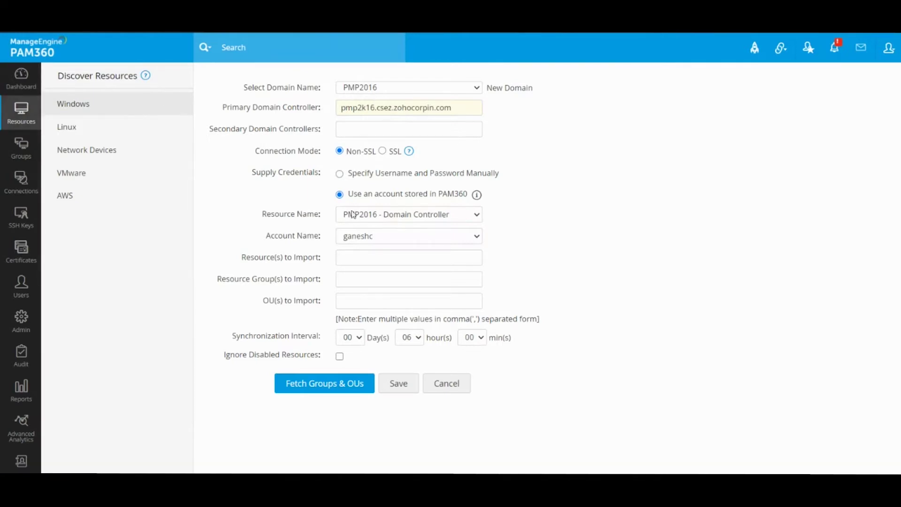
pyautogui.click(381, 236)
pyautogui.click(394, 235)
pyautogui.moveTo(235, 335); pyautogui.dragTo(322, 338)
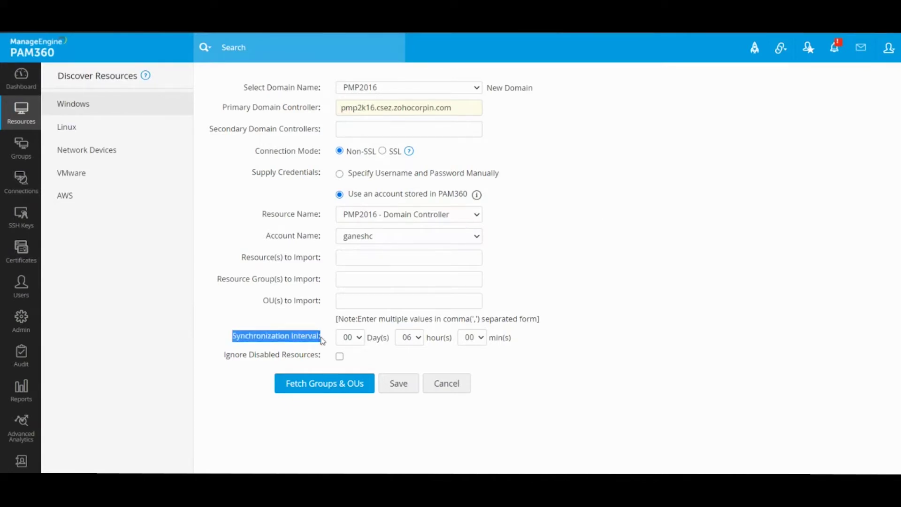
pyautogui.click(579, 293)
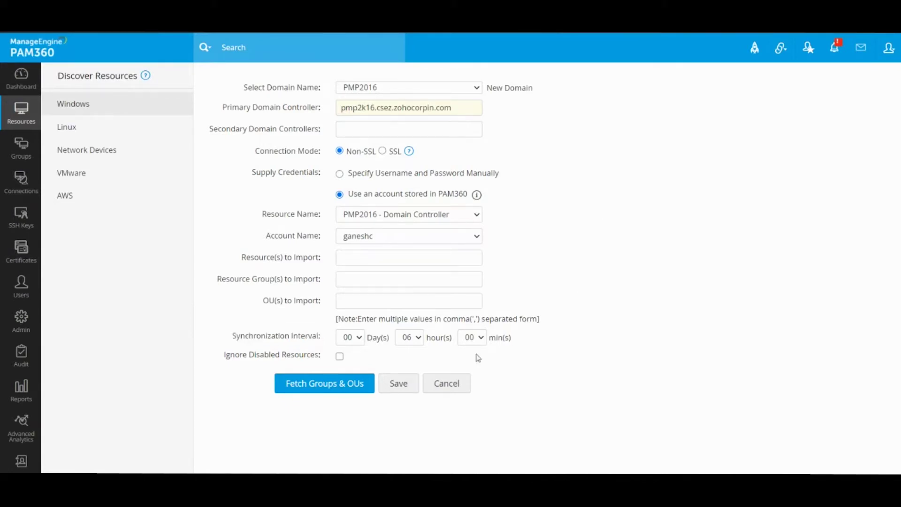
pyautogui.click(422, 339)
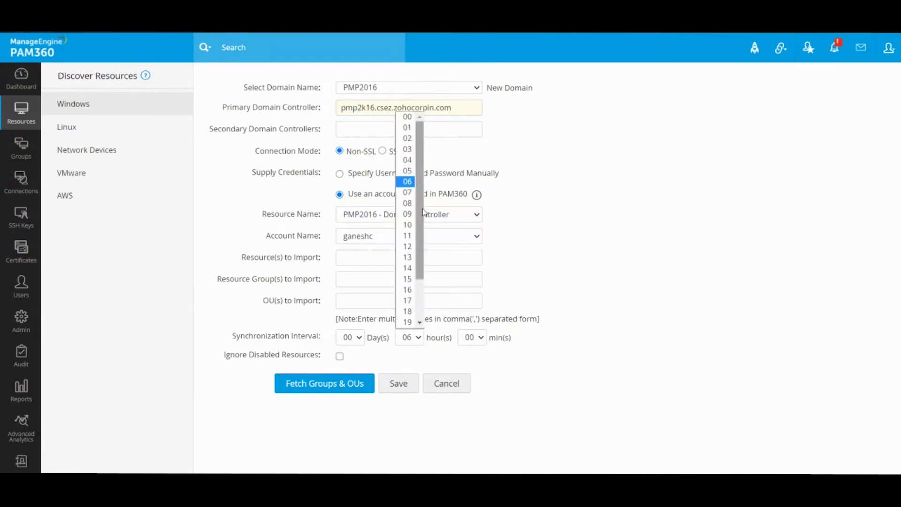
pyautogui.click(414, 181)
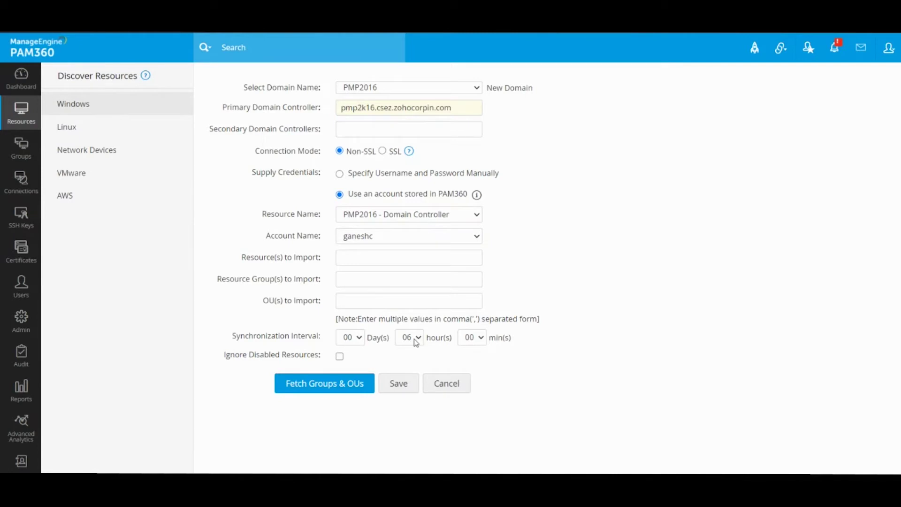
pyautogui.click(351, 256)
# Dismiss the resource group suggestions and fetch the domain's groups and OUs
pyautogui.click(348, 277)
pyautogui.click(282, 298)
pyautogui.click(315, 389)
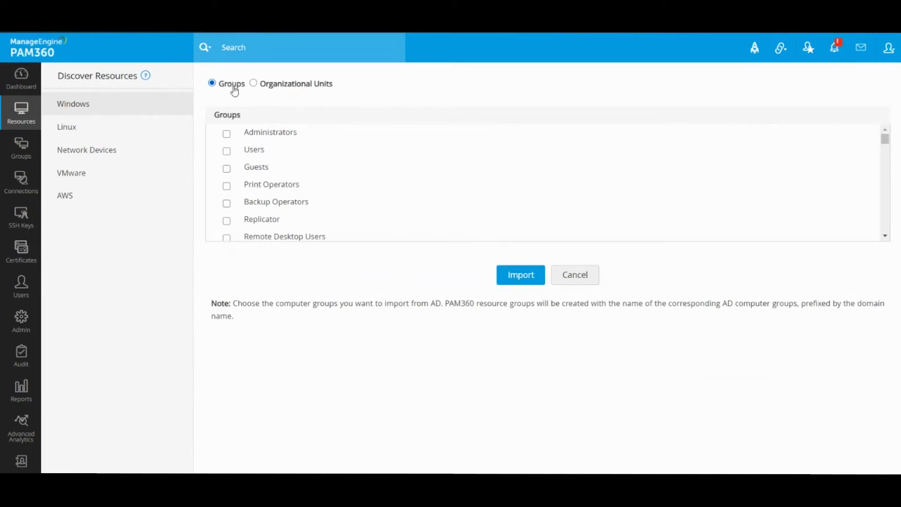
# Show Organizational Units and tick the 'sample' OU for import
pyautogui.click(297, 87)
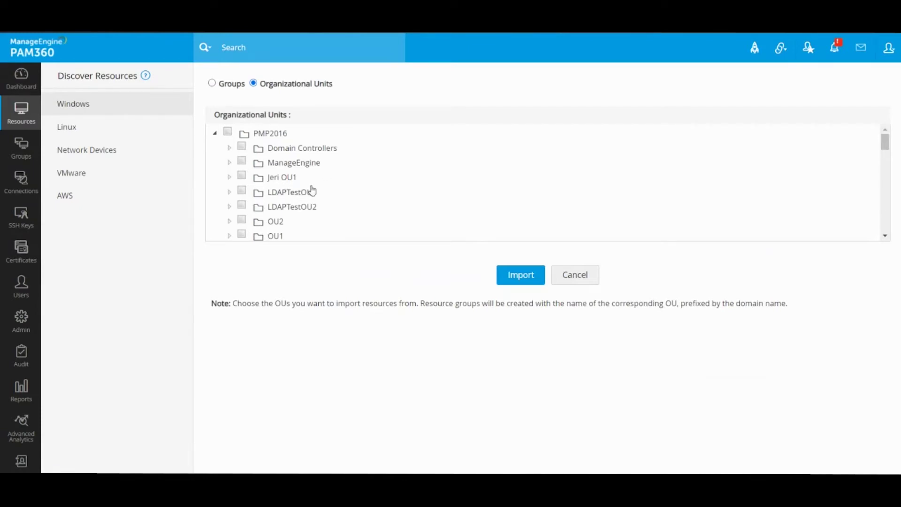
pyautogui.scroll(-3, 353, 191)
pyautogui.scroll(-3, 355, 190)
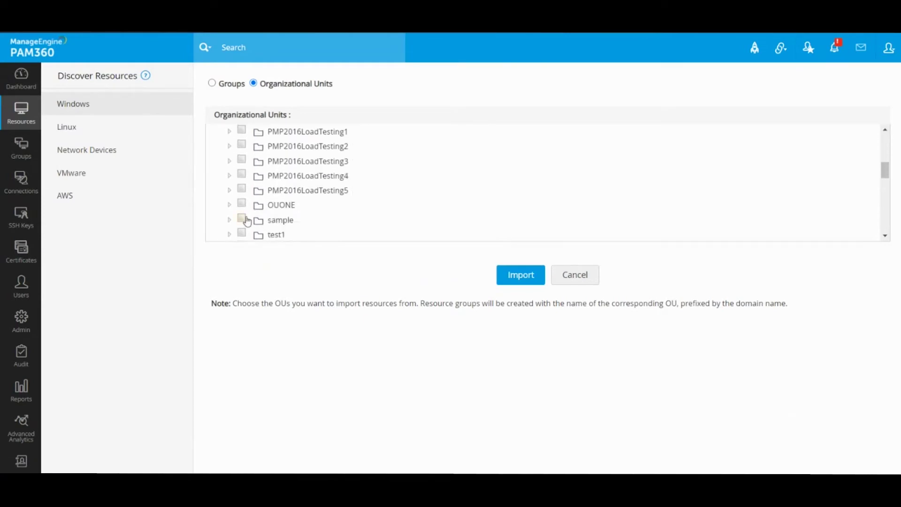
pyautogui.click(243, 219)
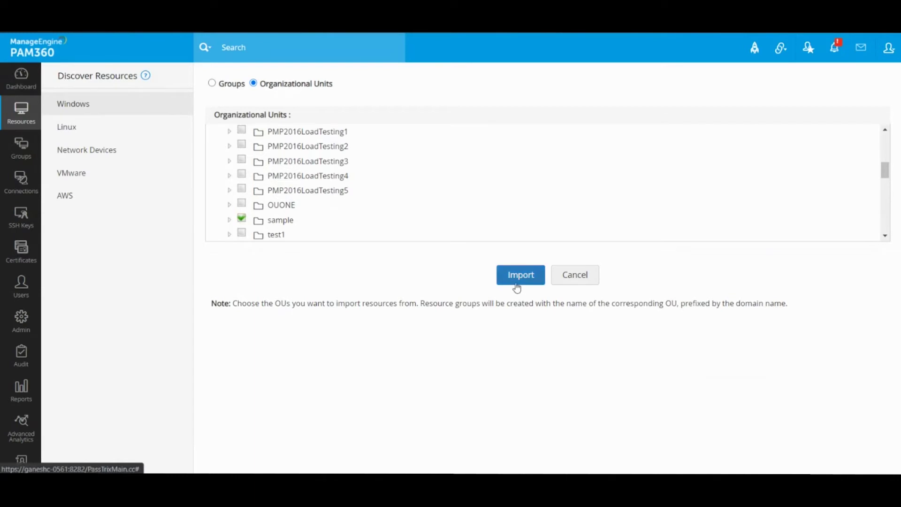
pyautogui.scroll(-1, 445, 183)
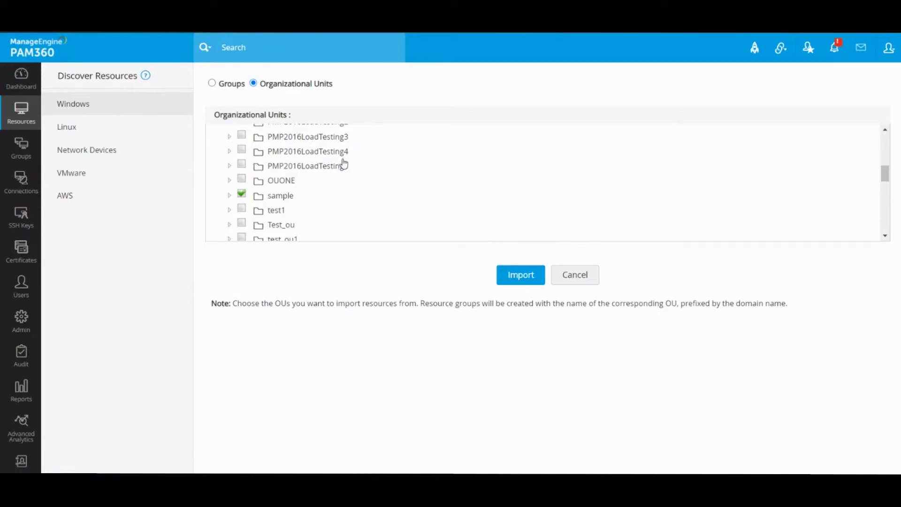
# Expand the sample OU, try marking sample1, then untick both and collapse it
pyautogui.click(229, 195)
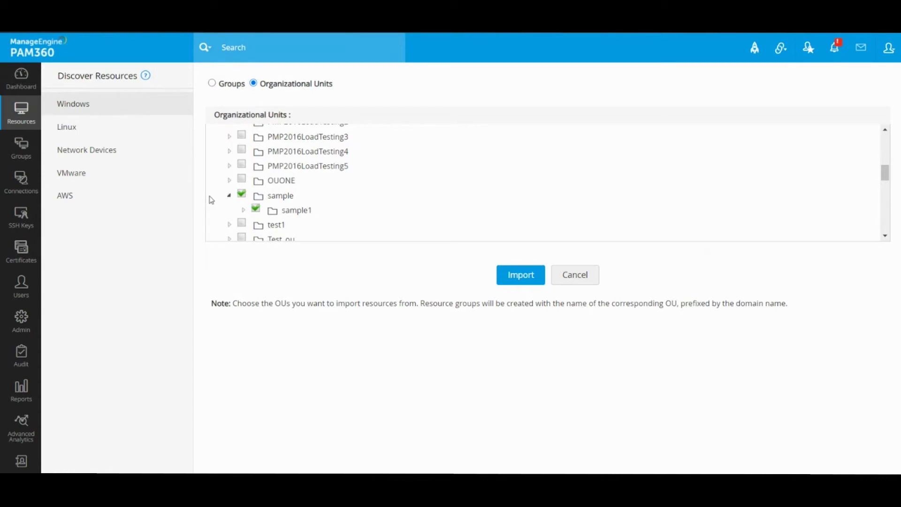
pyautogui.click(242, 194)
pyautogui.click(243, 209)
pyautogui.scroll(-1, 339, 184)
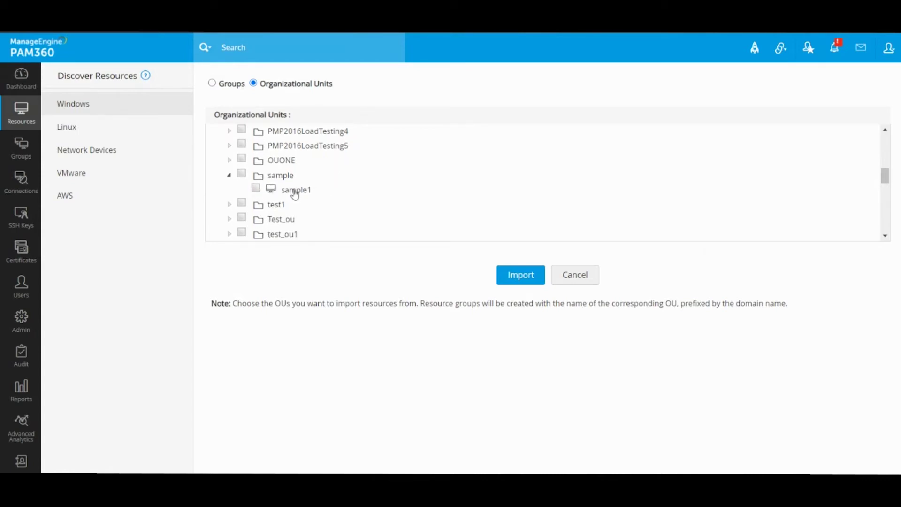
pyautogui.click(256, 188)
pyautogui.click(256, 188)
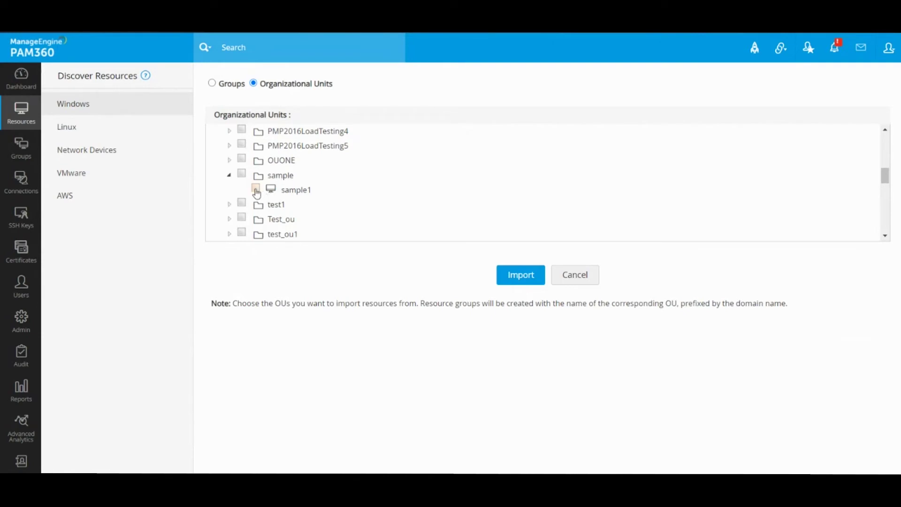
pyautogui.click(230, 176)
# Expand OUONE and nearby units, then tick OUONE so its child OUTWO is included
pyautogui.click(227, 160)
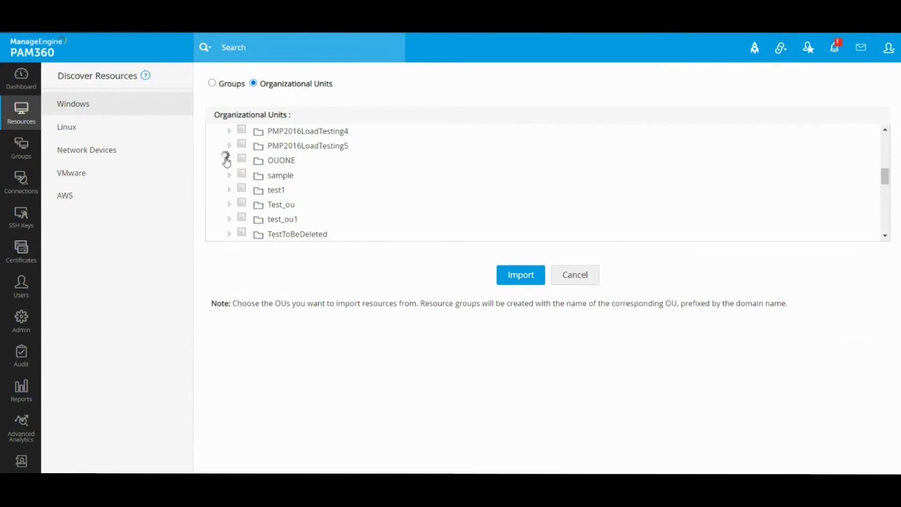
pyautogui.click(226, 145)
pyautogui.click(229, 204)
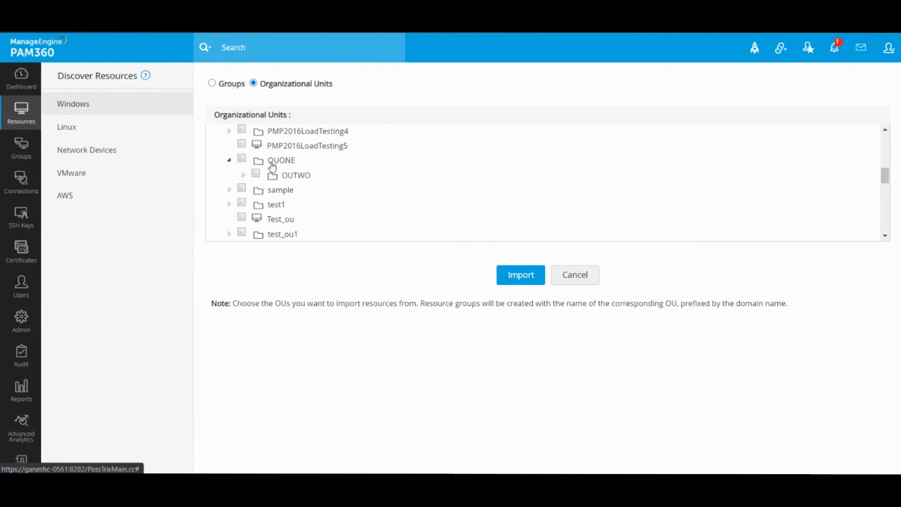
pyautogui.click(242, 159)
pyautogui.click(220, 85)
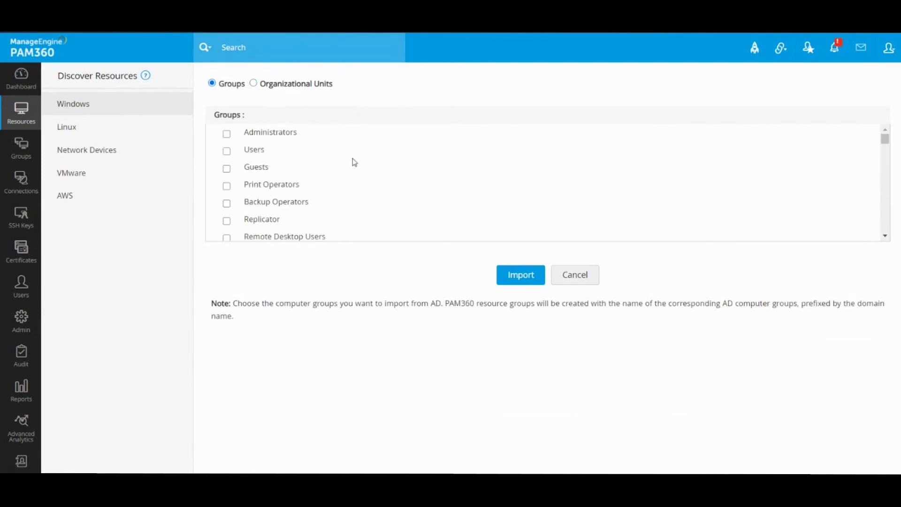
# Find 'server', tick RDS Remote Access Servers, import it, and return to Resources
pyautogui.hotkey('ctrl', 'f')
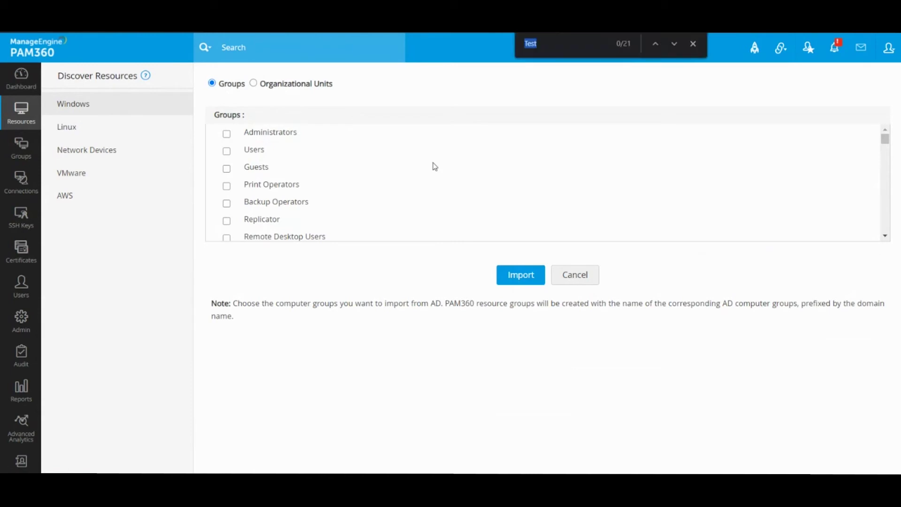
pyautogui.write('server')
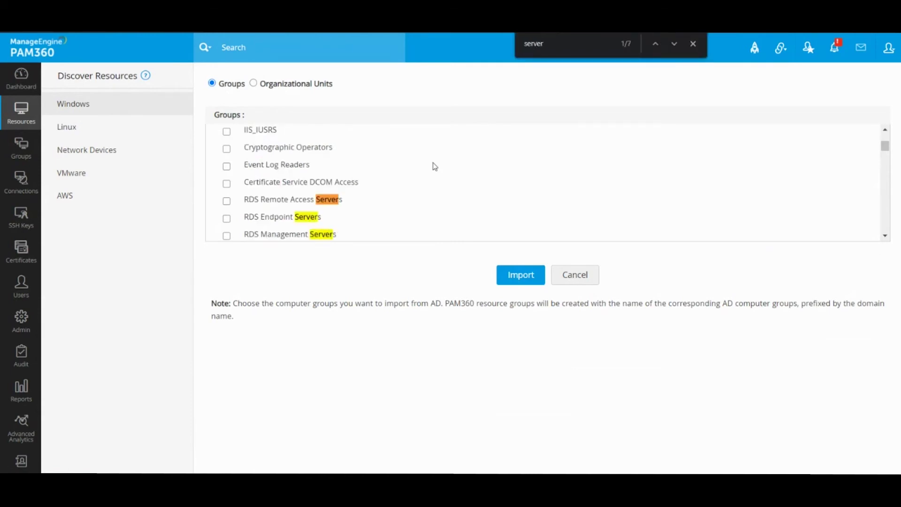
pyautogui.click(226, 201)
pyautogui.click(524, 283)
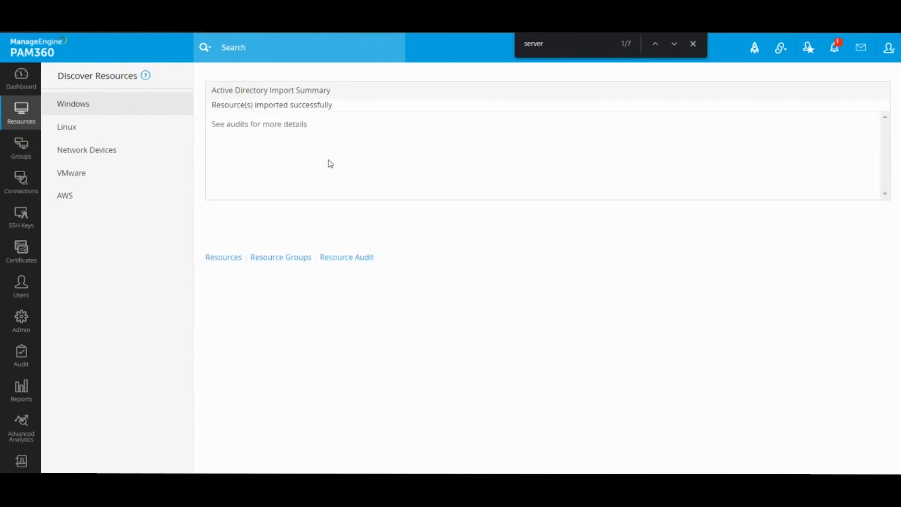
pyautogui.click(22, 115)
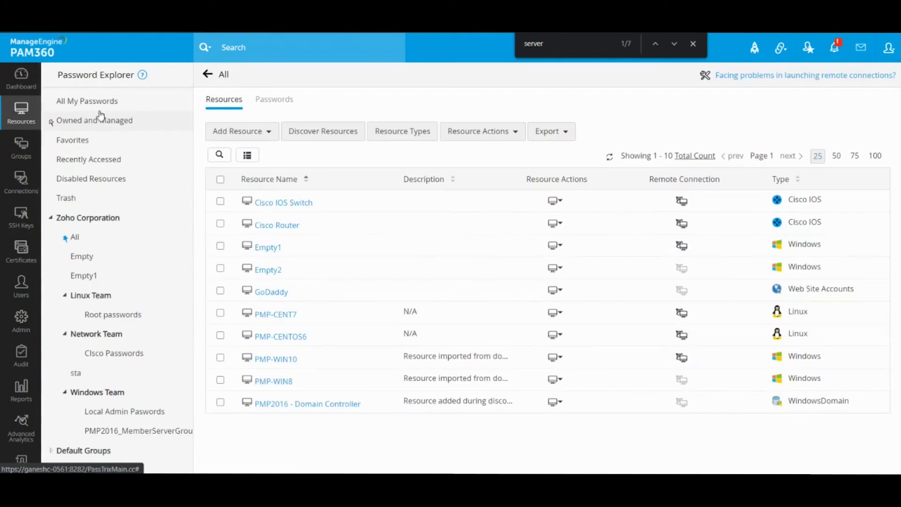
# Reload the Resources list via Discover Resources and briefly view PMP-WIN8's accounts
pyautogui.moveTo(345, 205); pyautogui.dragTo(352, 359)
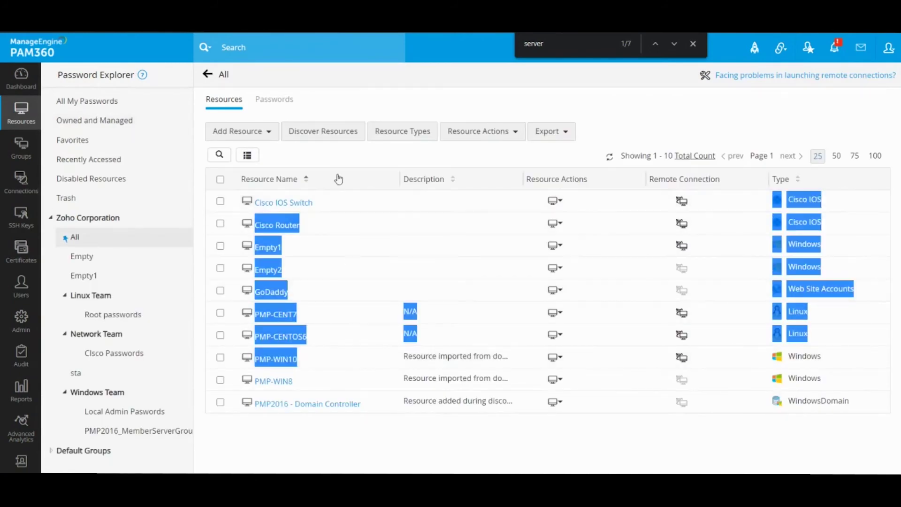
pyautogui.click(357, 156)
pyautogui.click(343, 130)
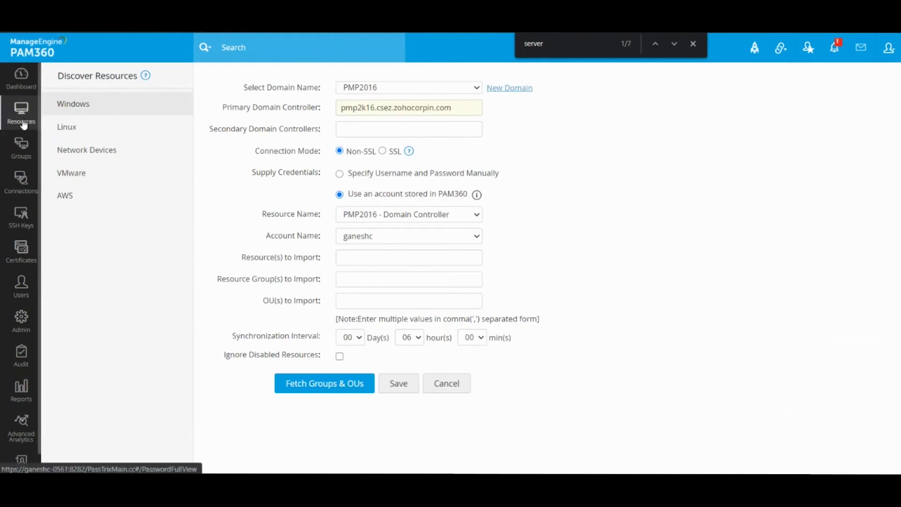
pyautogui.click(22, 123)
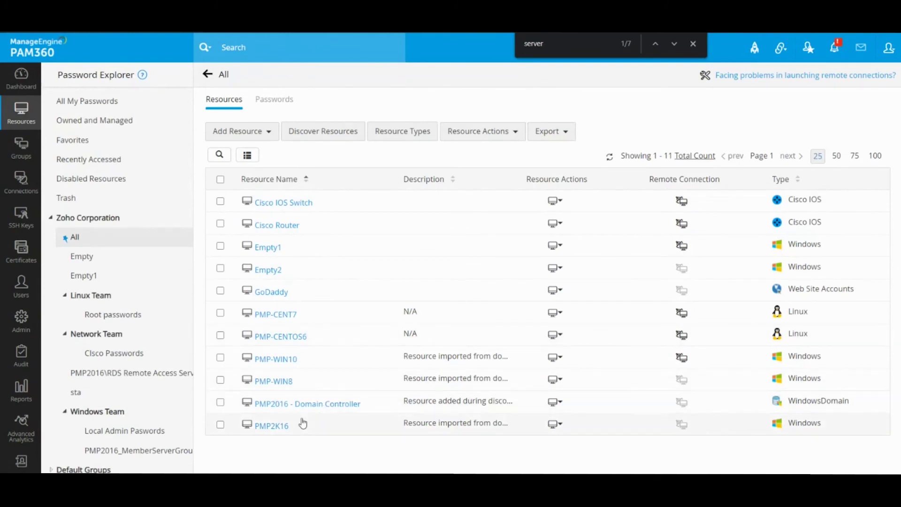
pyautogui.click(277, 382)
pyautogui.click(774, 50)
# View PMP-WIN10's accounts, close the find bar, then close the Account Details window
pyautogui.click(281, 359)
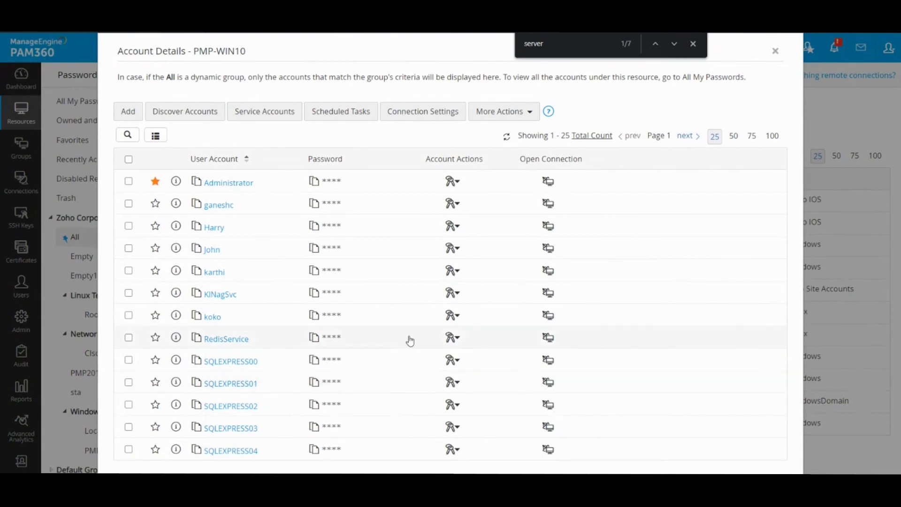
pyautogui.click(694, 44)
pyautogui.click(776, 52)
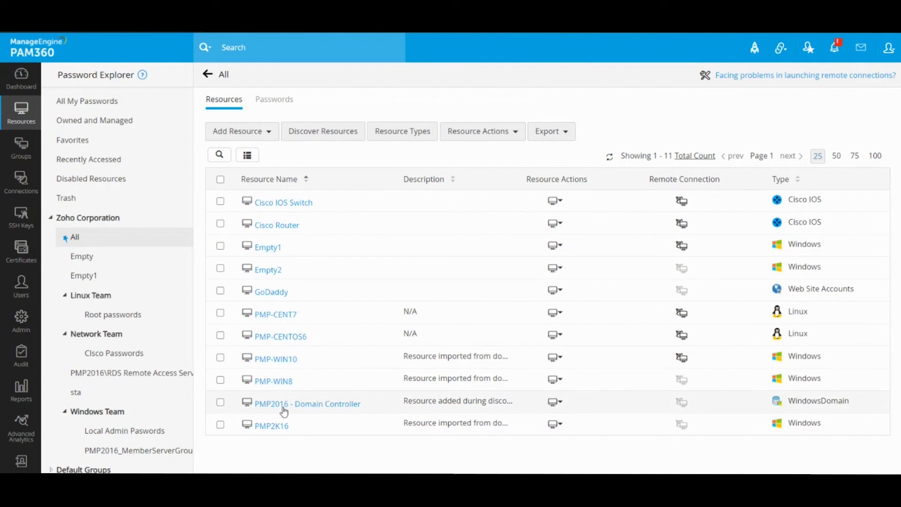
pyautogui.moveTo(368, 404); pyautogui.dragTo(314, 410)
pyautogui.click(313, 406)
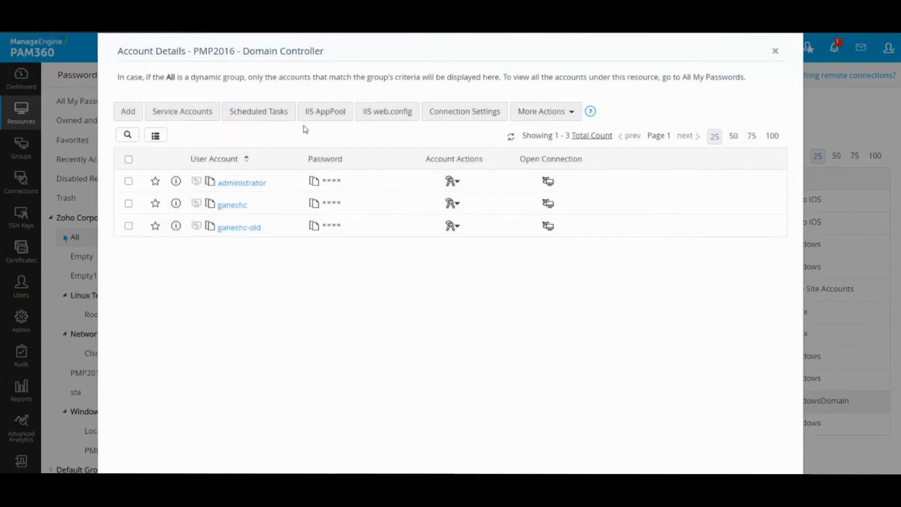
pyautogui.click(775, 51)
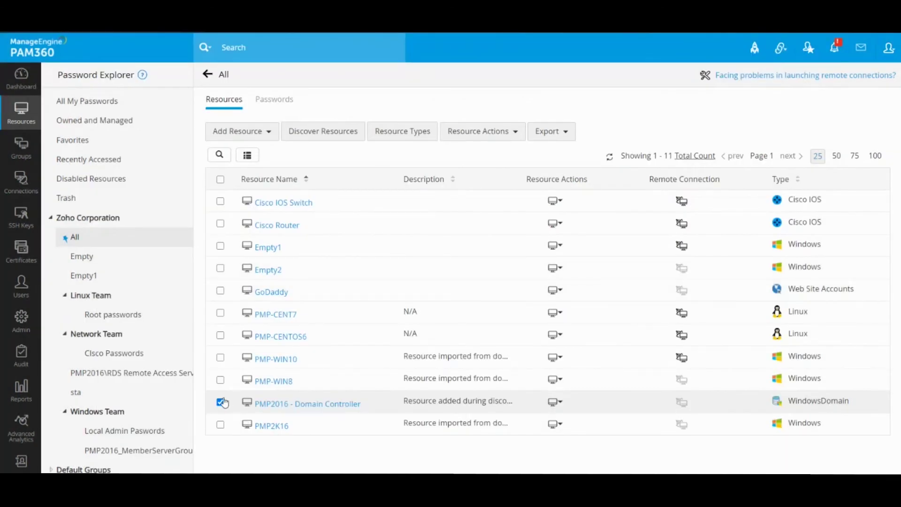
pyautogui.click(220, 402)
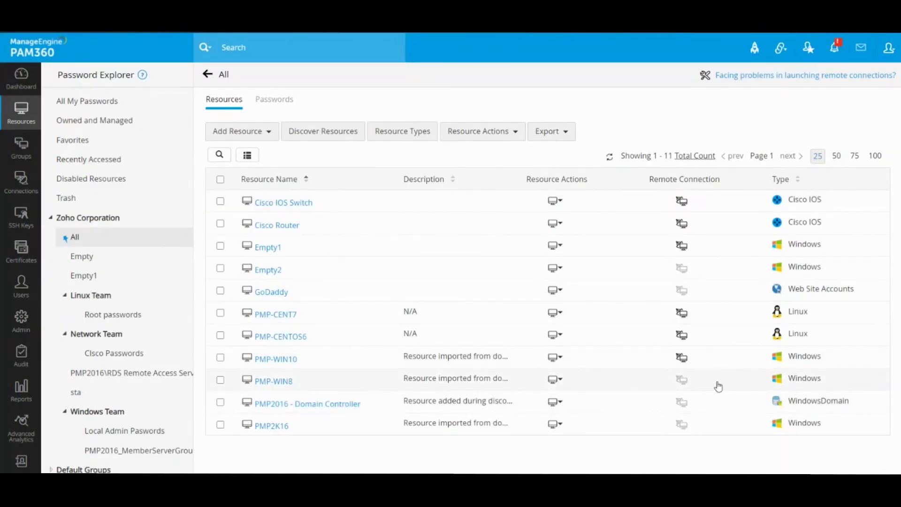
pyautogui.moveTo(822, 379); pyautogui.dragTo(786, 379)
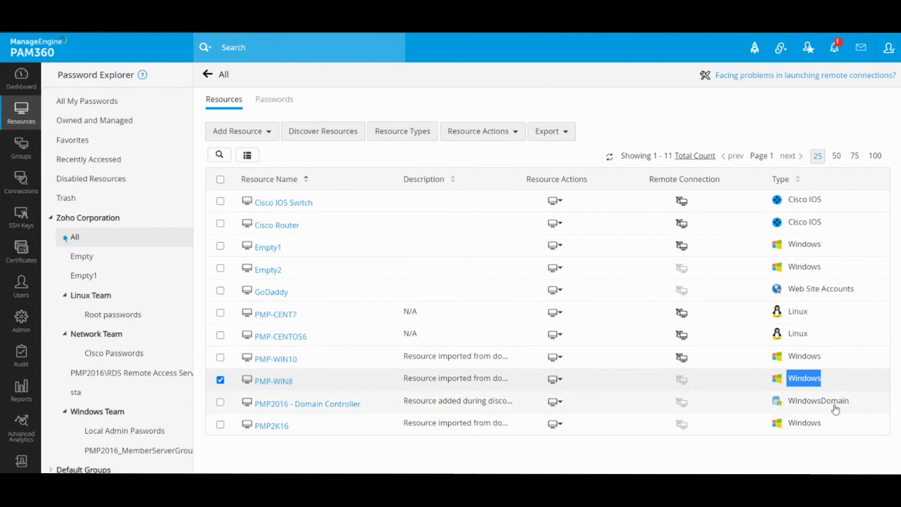
pyautogui.doubleClick(855, 406)
pyautogui.click(220, 402)
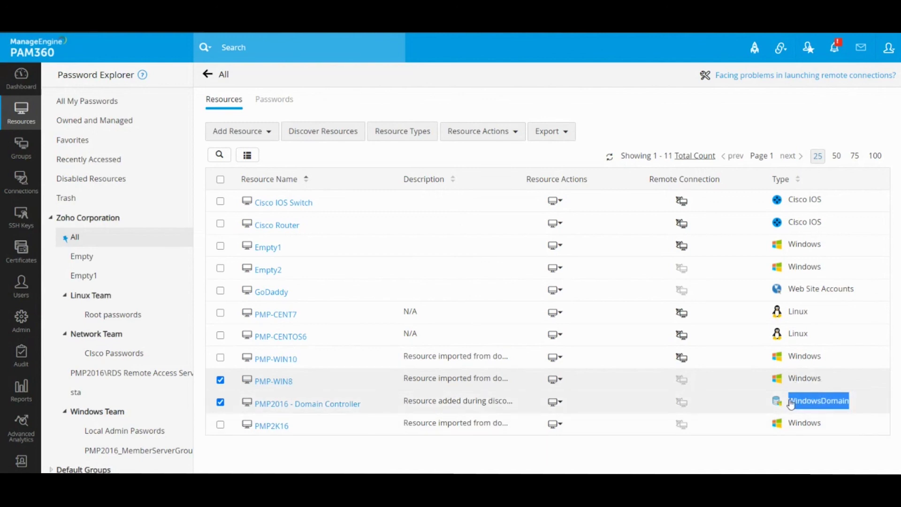
pyautogui.click(220, 402)
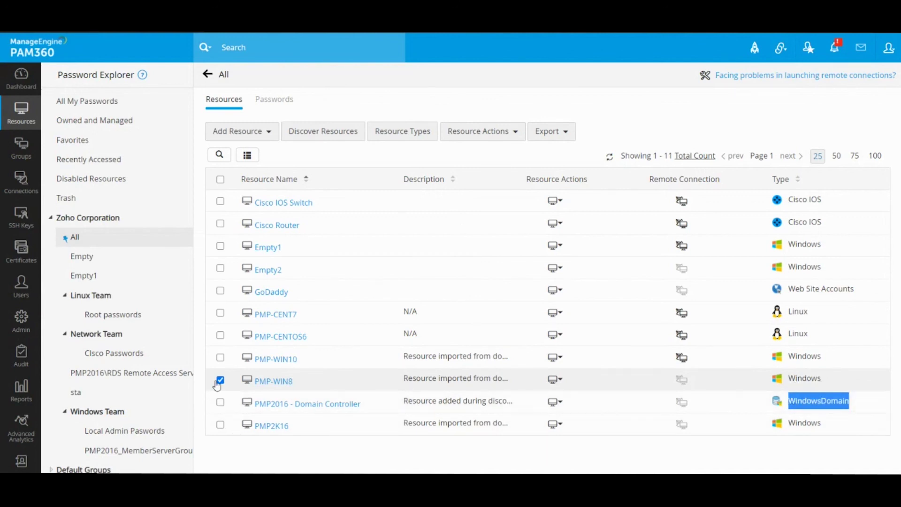
pyautogui.click(218, 383)
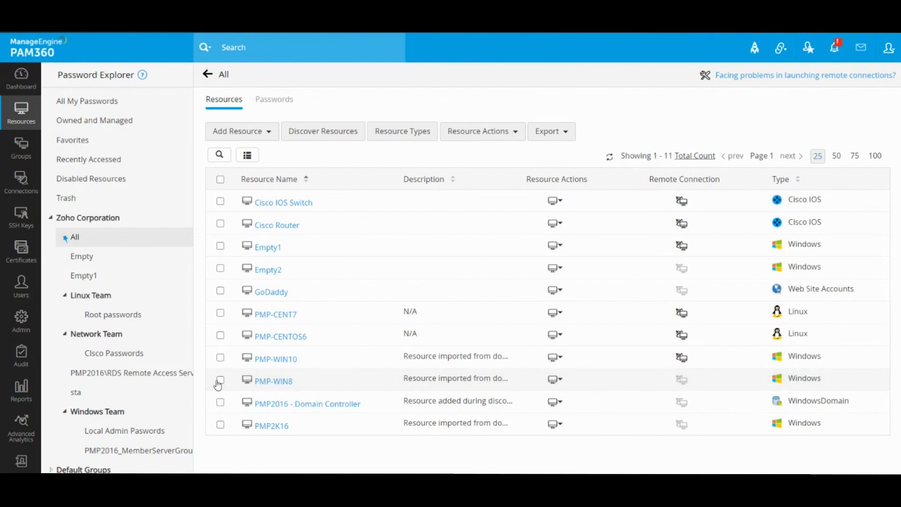
pyautogui.click(339, 408)
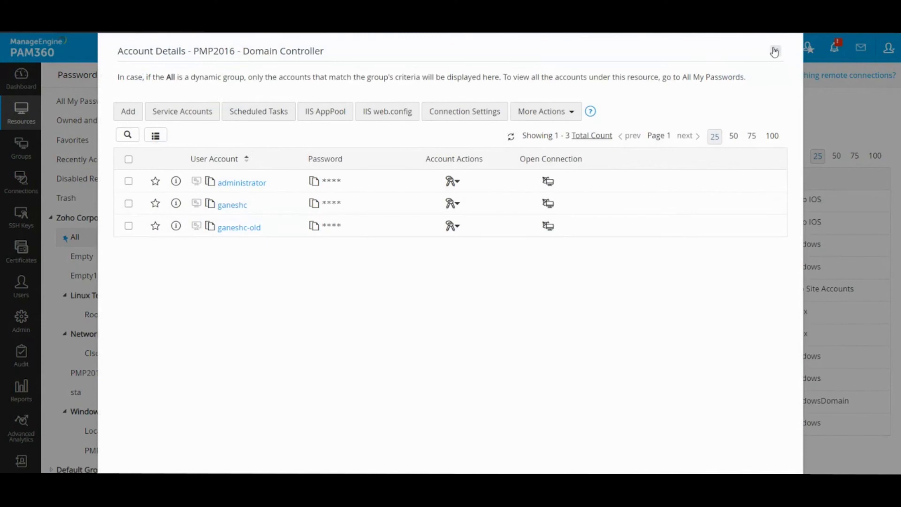
pyautogui.click(774, 51)
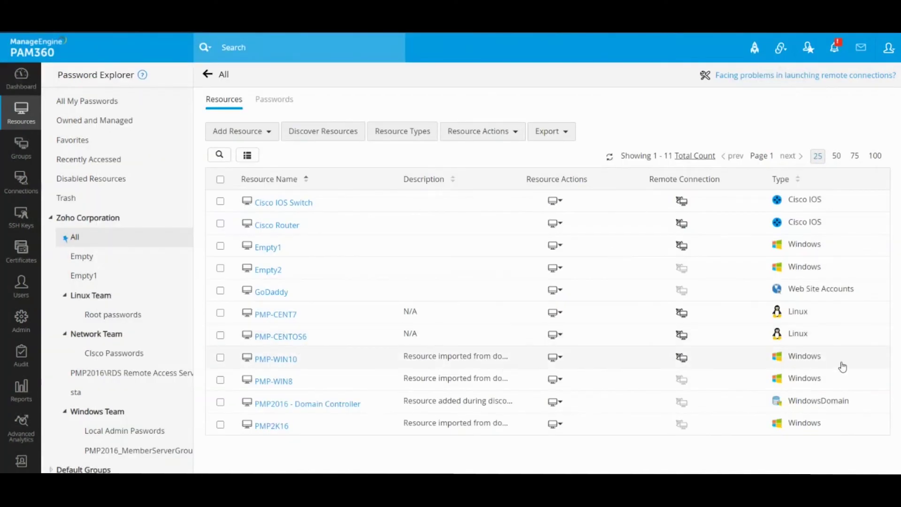